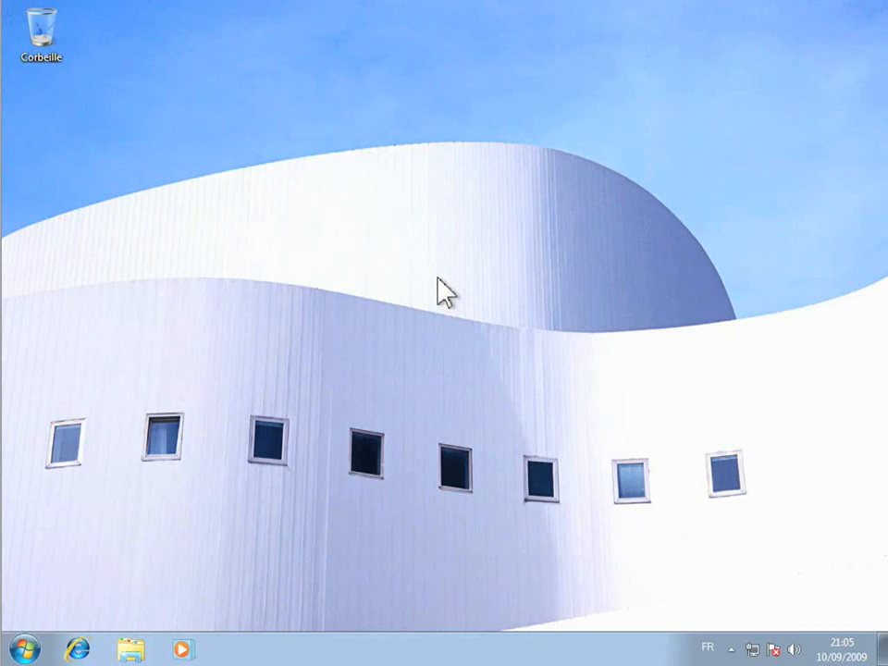
- Open the quota settings of Disque local (C:) from its properties and enable quota management
{"action": "left_click", "coordinate": [17, 652]}
{"action": "left_click", "coordinate": [305, 452]}
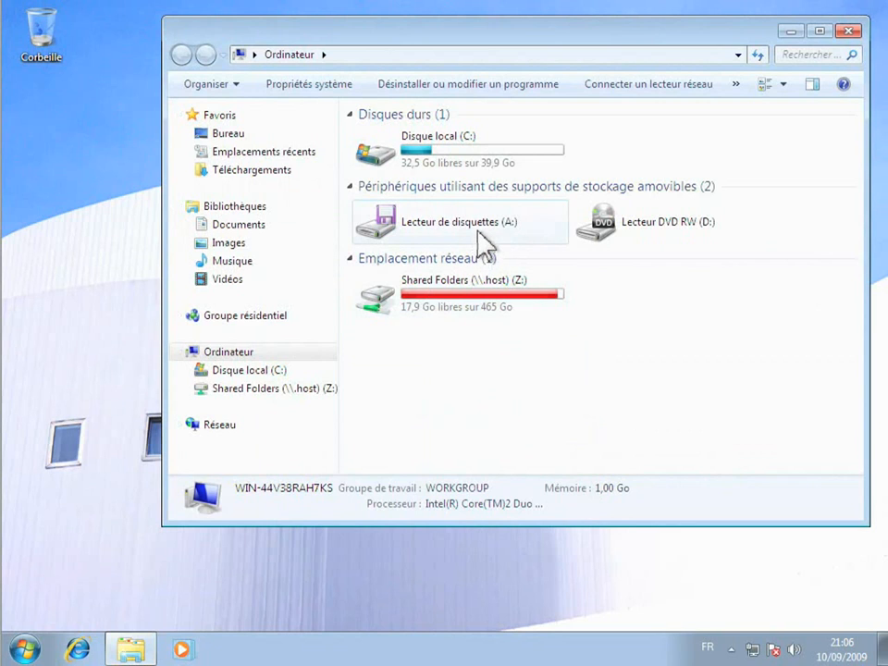
{"action": "right_click", "coordinate": [432, 155]}
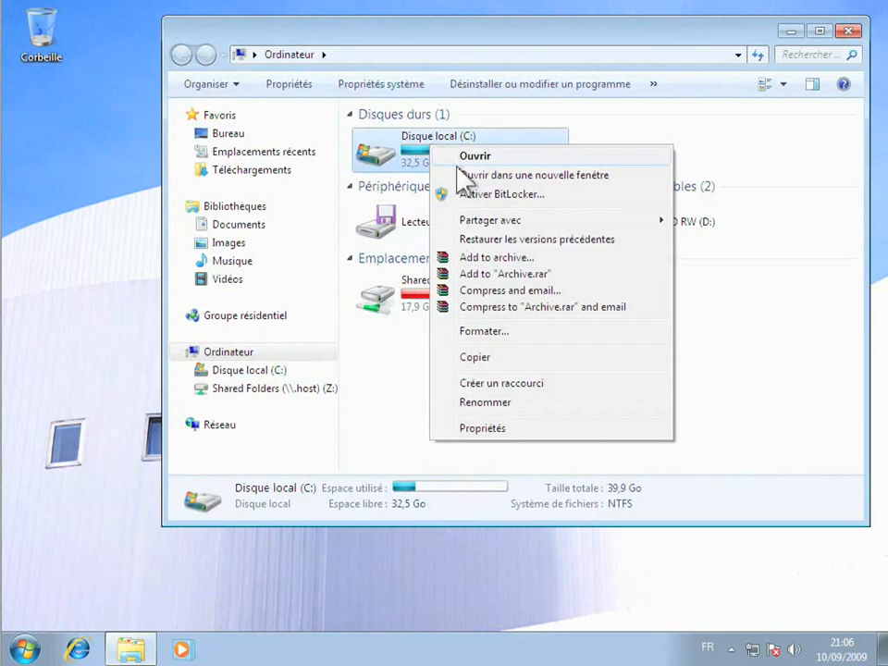
{"action": "left_click", "coordinate": [581, 432]}
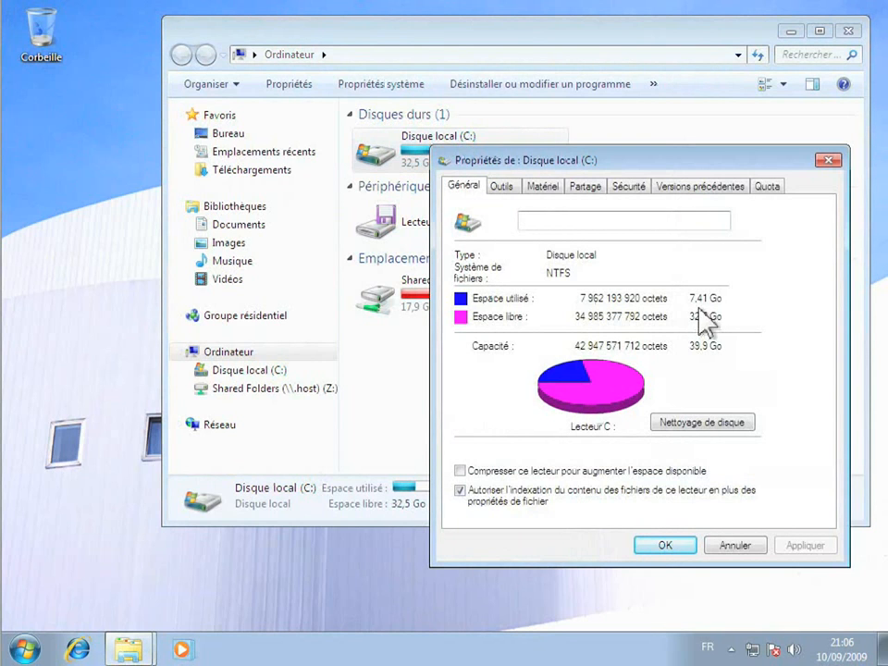
{"action": "left_click", "coordinate": [767, 187]}
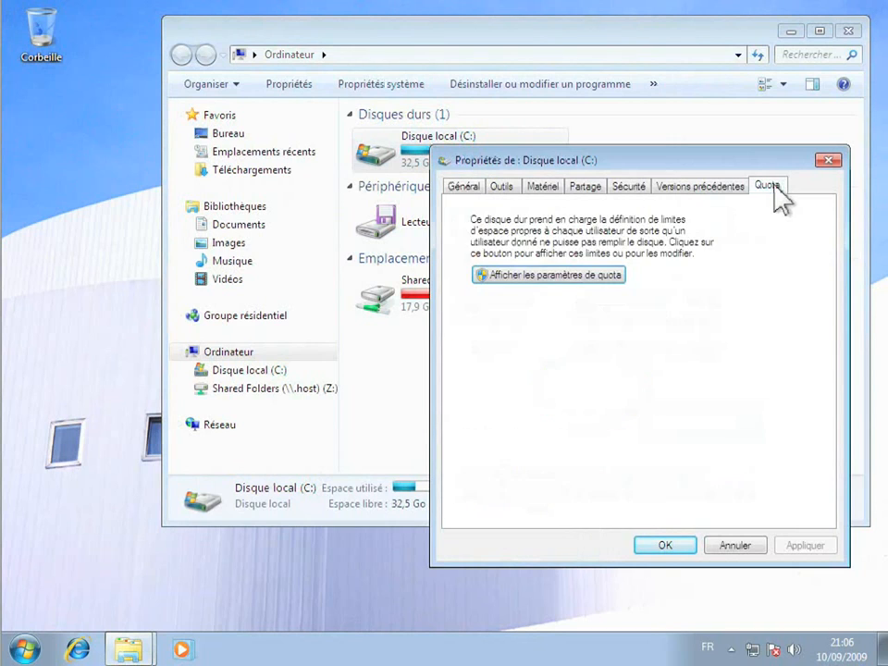
{"action": "left_click", "coordinate": [554, 277]}
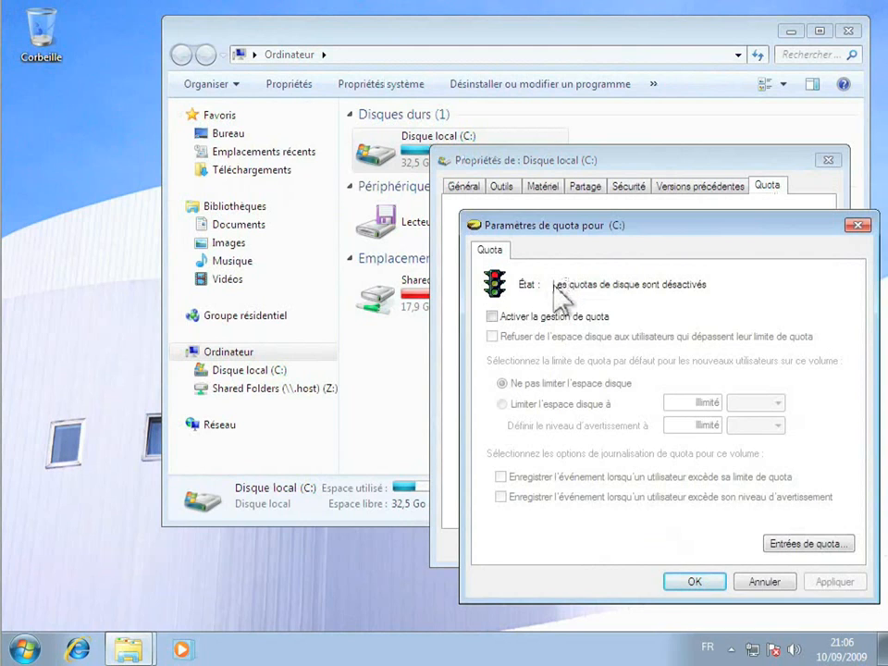
{"action": "left_click", "coordinate": [492, 318]}
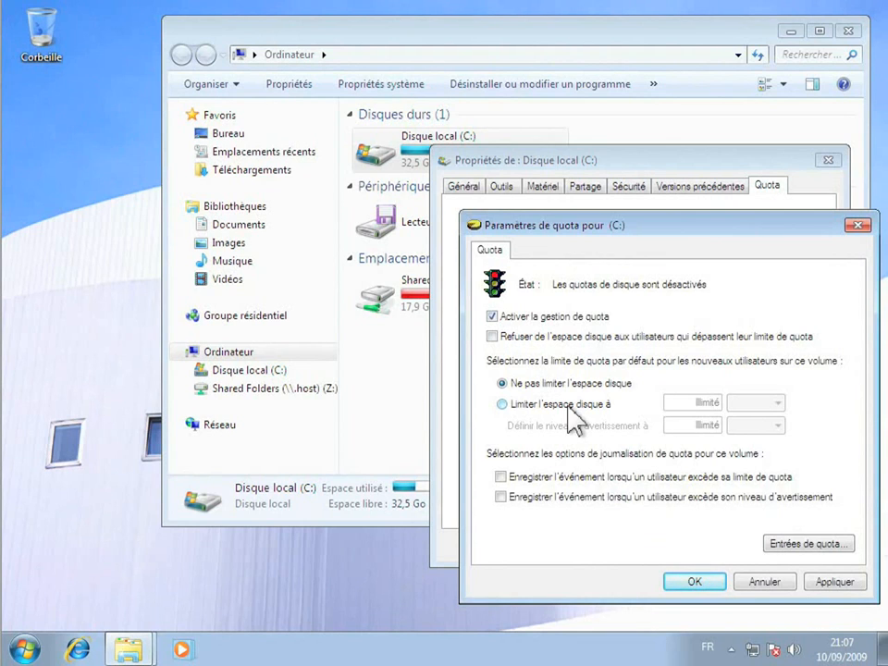
- Create a new quota entry for the user account Enfant in the quota entries of drive C:
{"action": "left_click", "coordinate": [810, 546]}
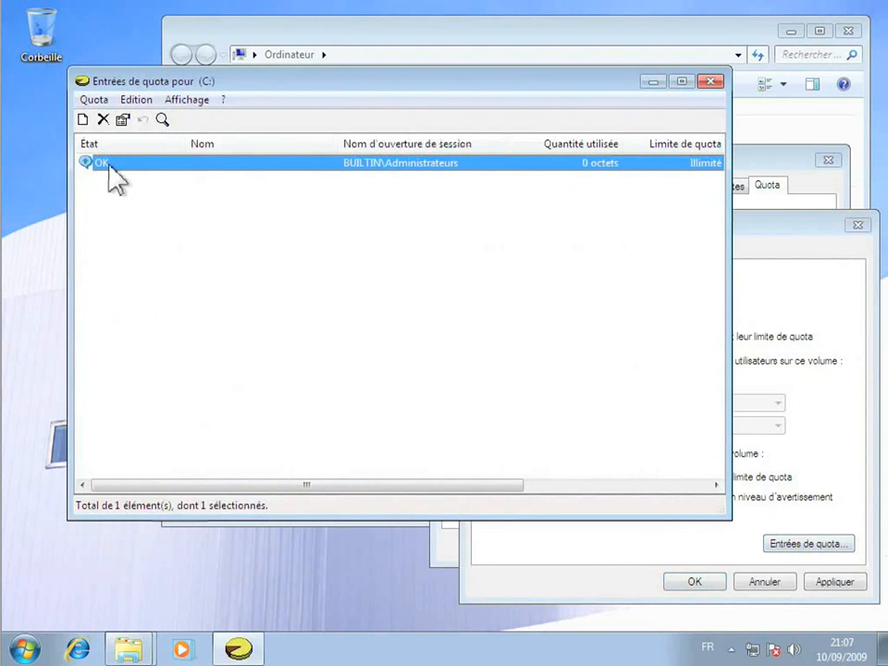
{"action": "left_click", "coordinate": [84, 120]}
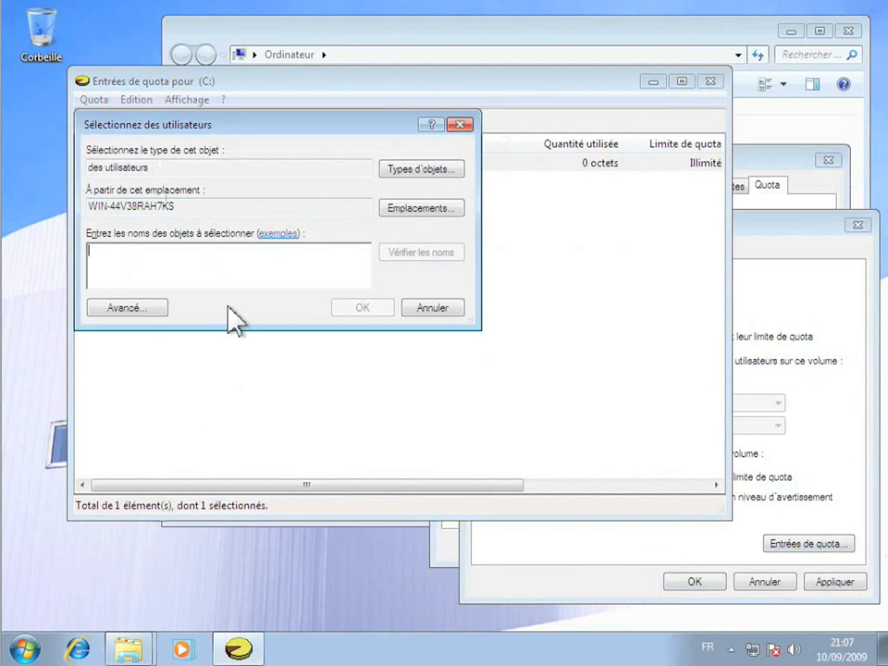
{"action": "type", "text": "enf"}
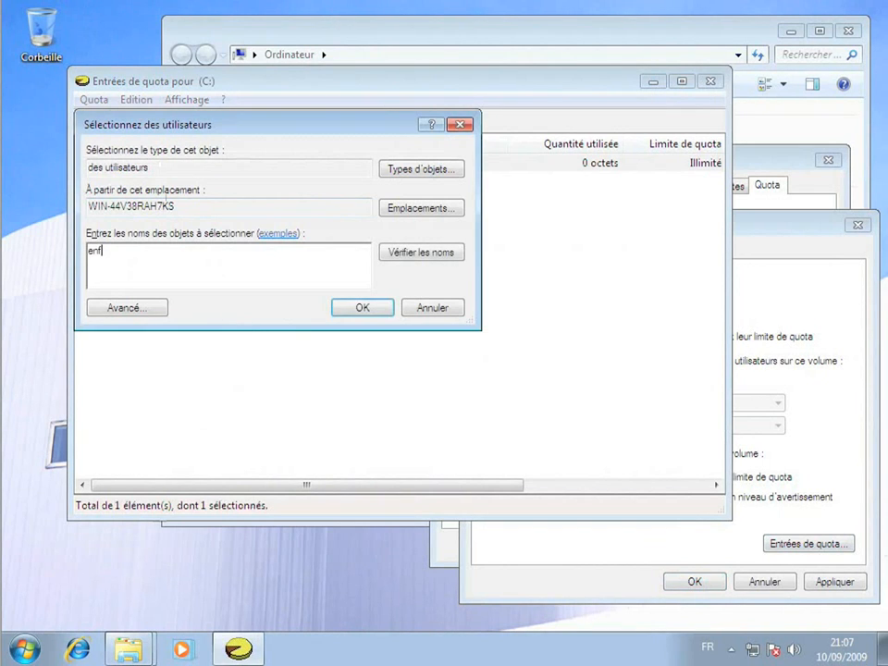
{"action": "type", "text": "ant"}
{"action": "left_click", "coordinate": [440, 271]}
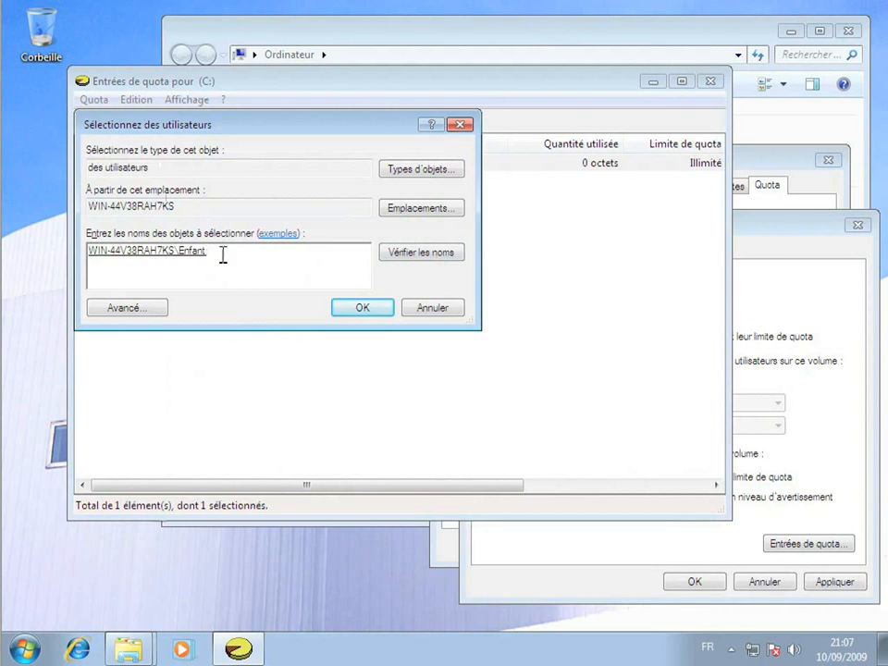
{"action": "left_click", "coordinate": [361, 309]}
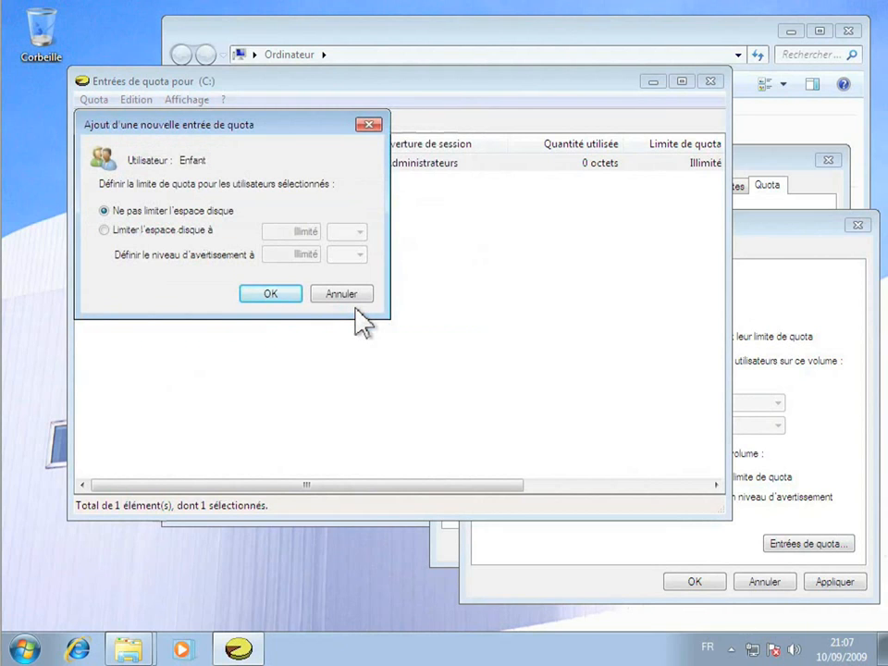
- Limit the disk space of the Enfant user to 2 Go
{"action": "left_click", "coordinate": [105, 231]}
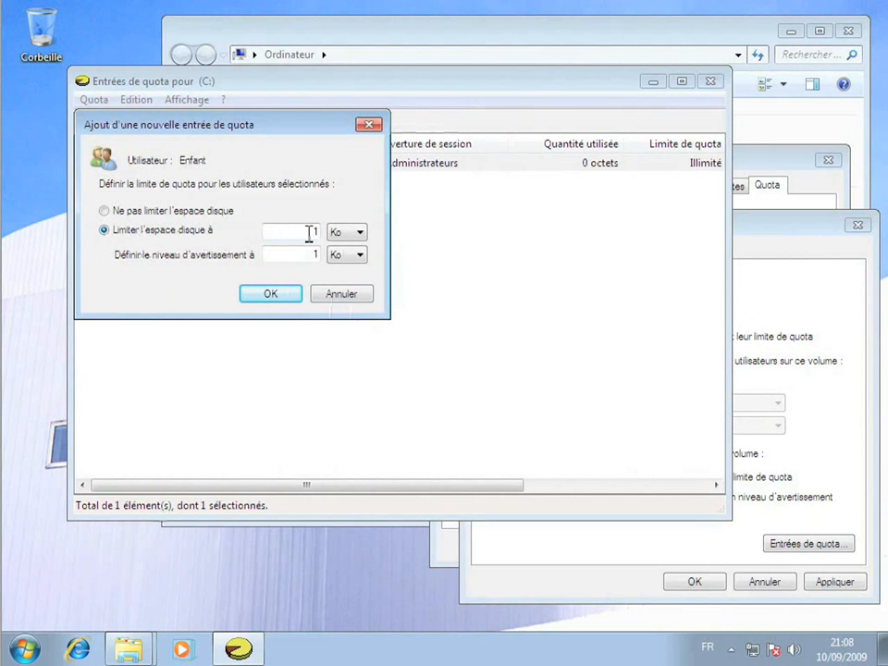
{"action": "left_click", "coordinate": [360, 233]}
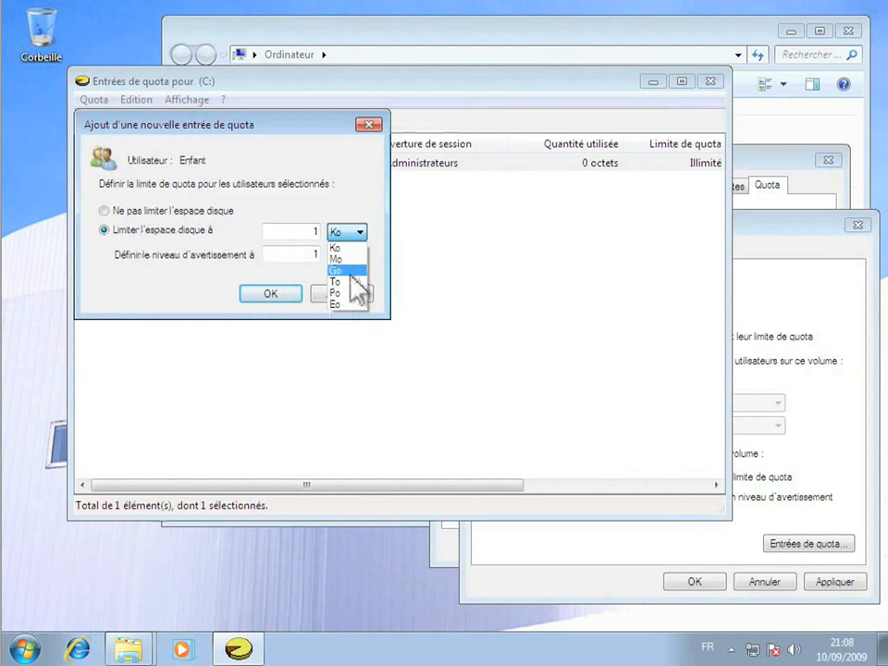
{"action": "left_click", "coordinate": [354, 270]}
{"action": "double_click", "coordinate": [315, 231]}
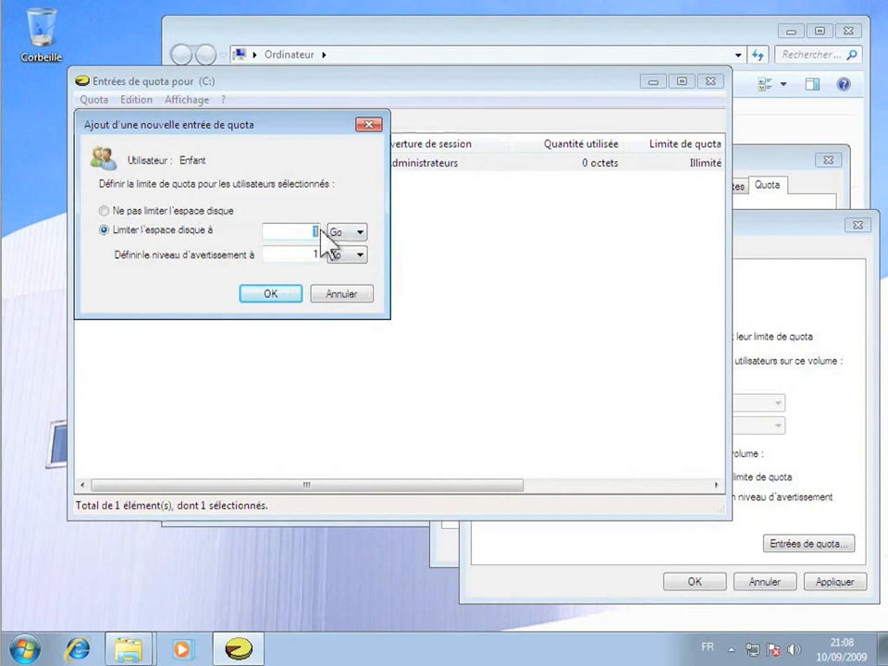
{"action": "type", "text": "2"}
- Set the warning level for the Enfant user to 1,5 Go and confirm the new quota entry
{"action": "left_click", "coordinate": [360, 256]}
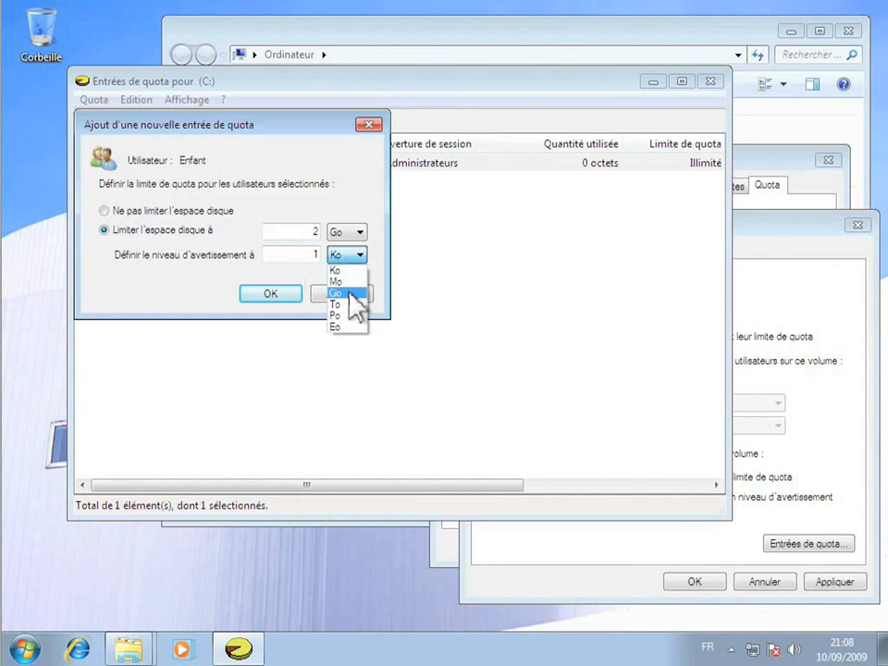
{"action": "left_click", "coordinate": [352, 294]}
{"action": "double_click", "coordinate": [310, 252]}
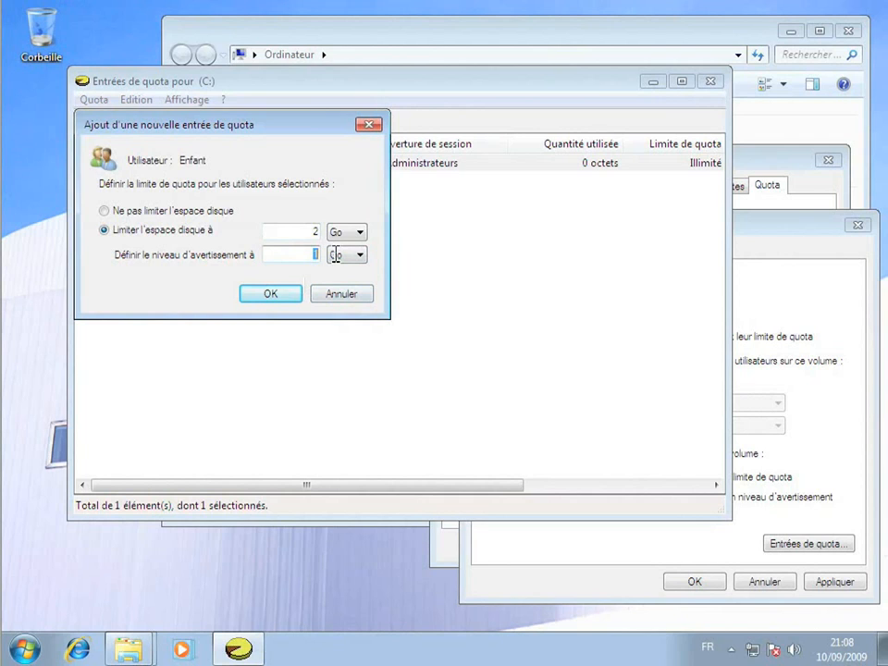
{"action": "type", "text": "15"}
{"action": "key", "text": "BackSpace"}
{"action": "type", "text": ".5"}
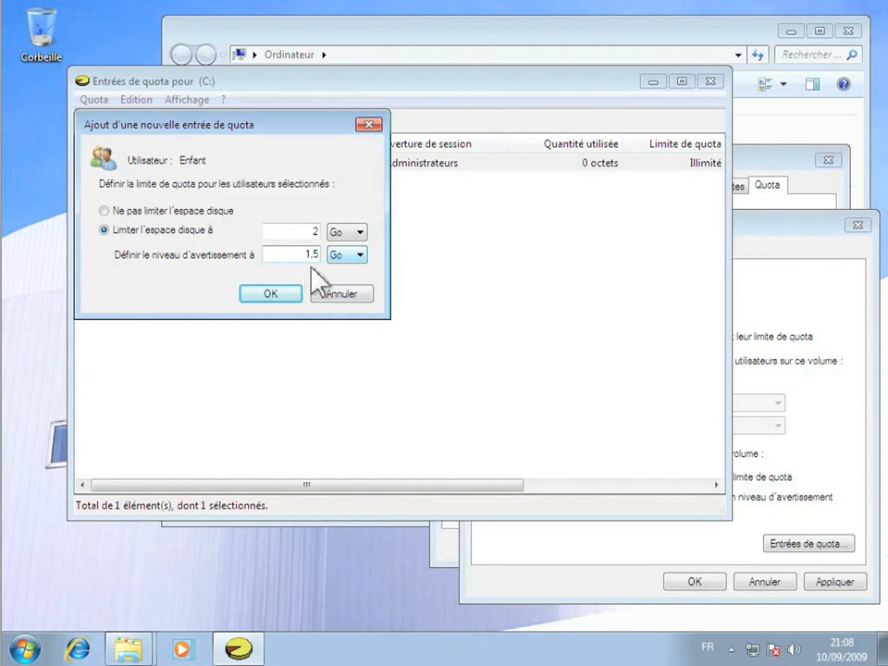
{"action": "left_click", "coordinate": [270, 291]}
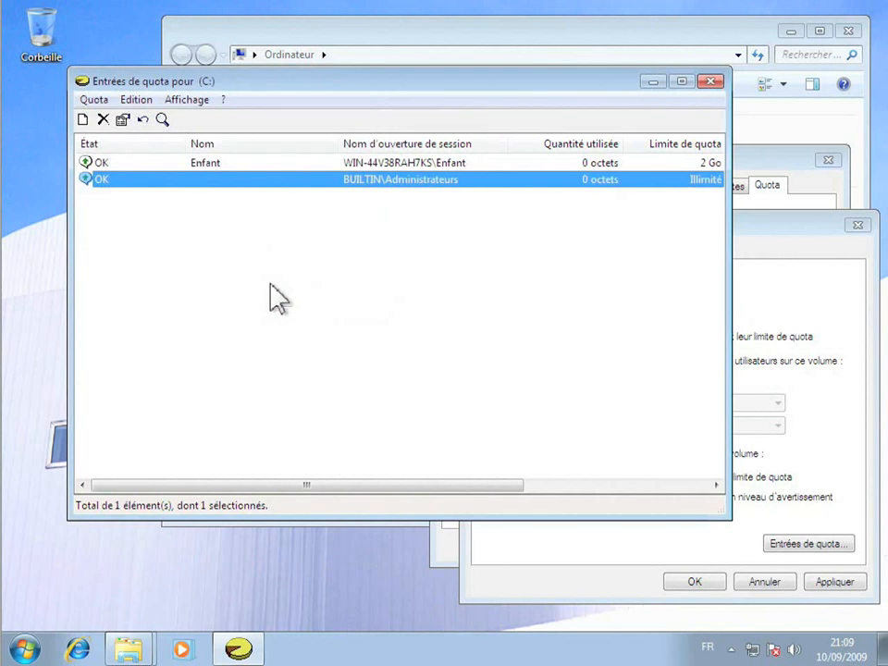
- Close the quota entries, confirm activation of the quota system on drive C:, and close the remaining windows
{"action": "left_click", "coordinate": [210, 169]}
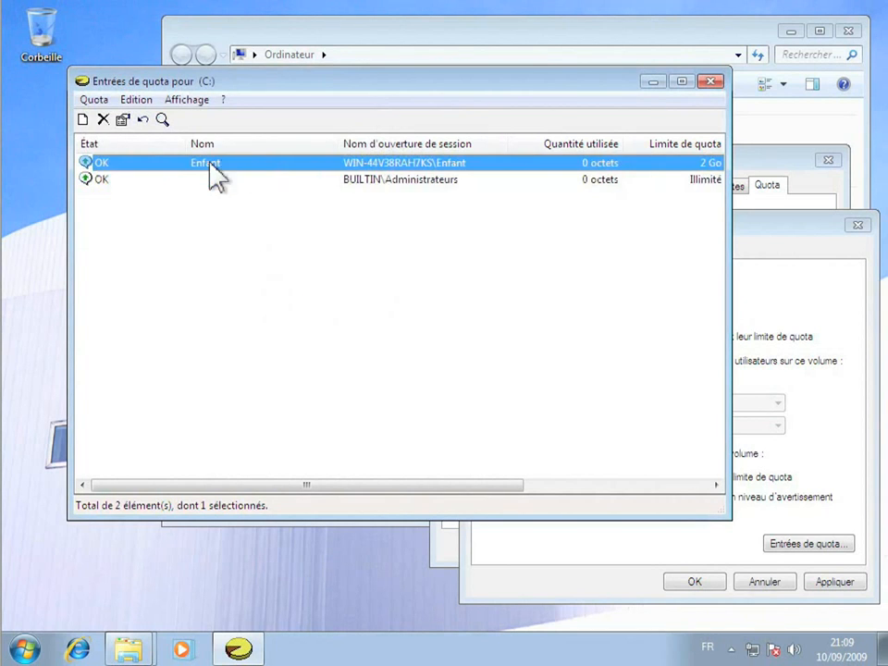
{"action": "left_click", "coordinate": [708, 81]}
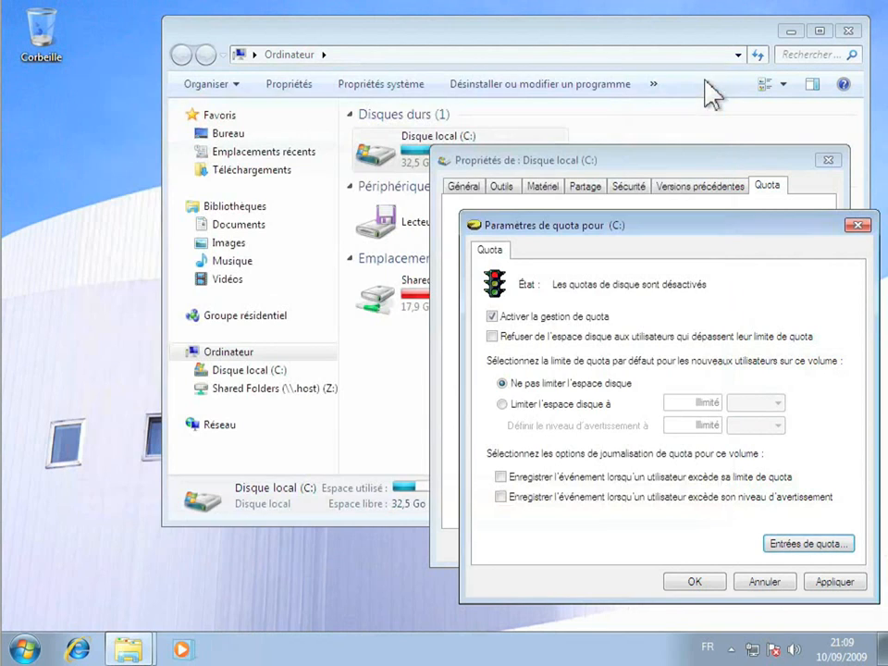
{"action": "left_click", "coordinate": [706, 579]}
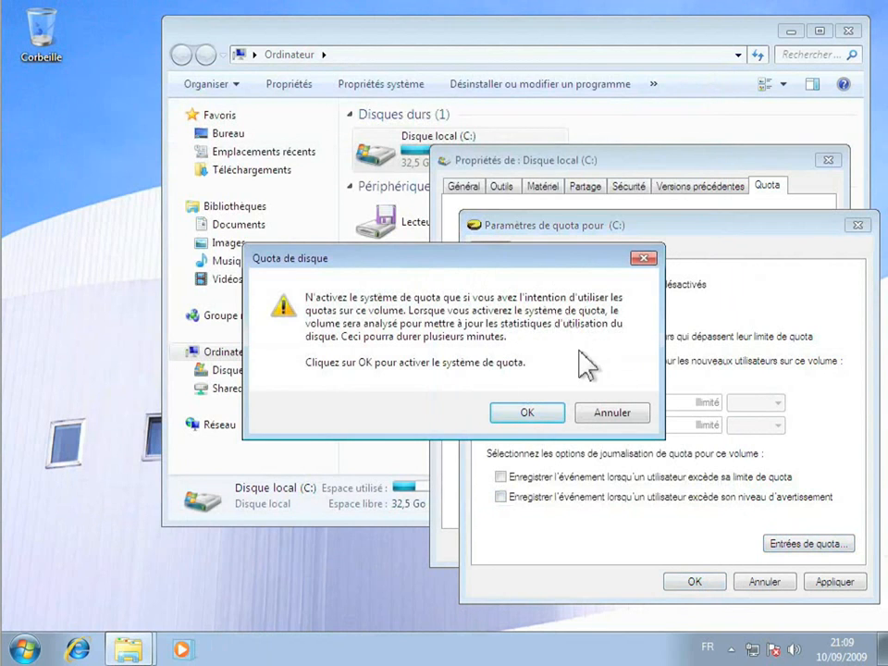
{"action": "left_click", "coordinate": [529, 413]}
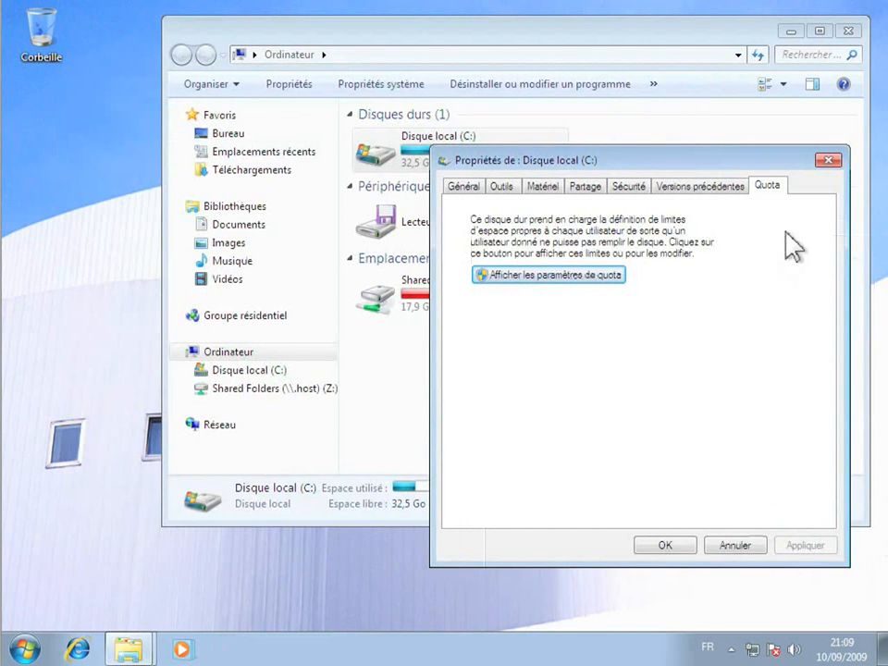
{"action": "left_click", "coordinate": [828, 162]}
{"action": "left_click", "coordinate": [848, 31]}
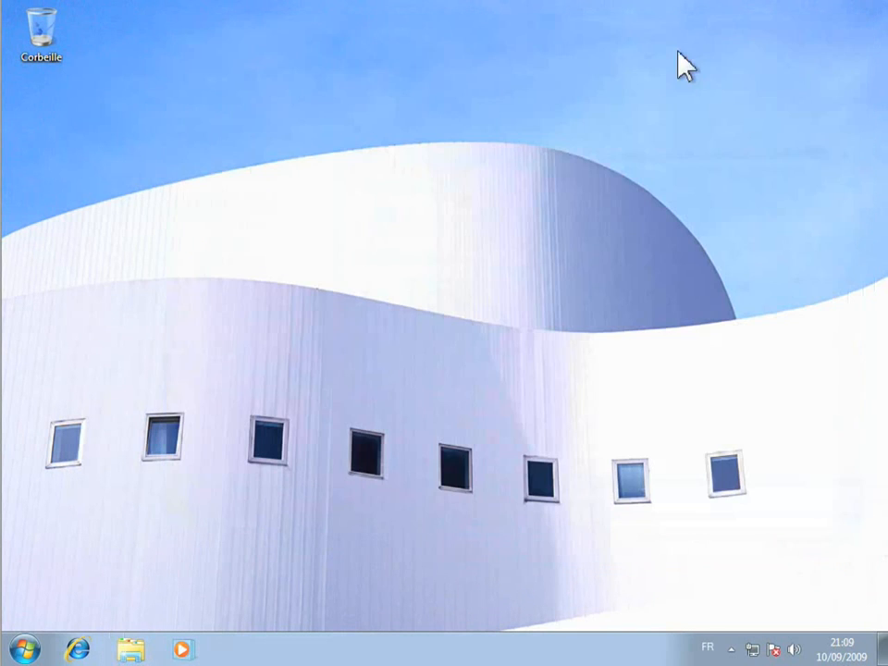